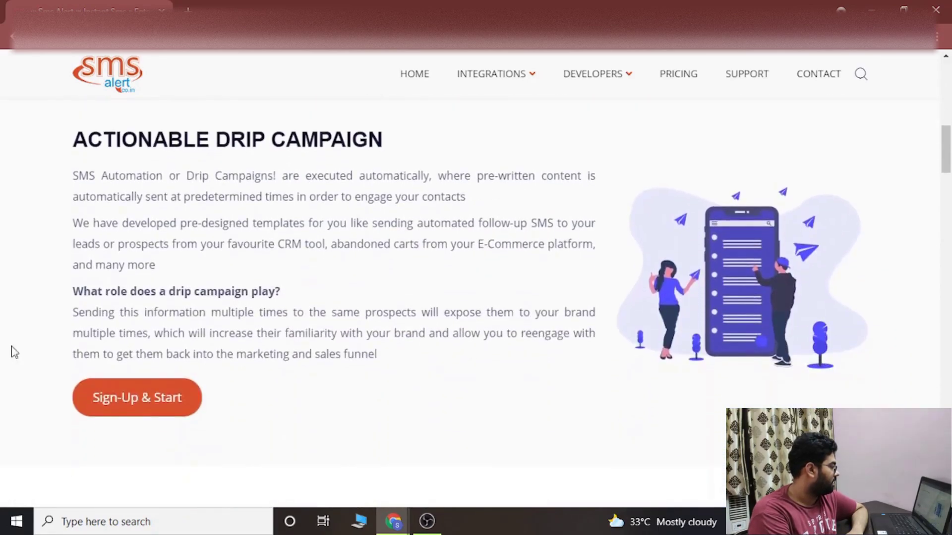
Examine the SMS Alert homepage sections from the drip campaign overview through messaging features and support to the pricing calculator
scroll(101, 322, "down", 5)
scroll(100, 325, "up", 6)
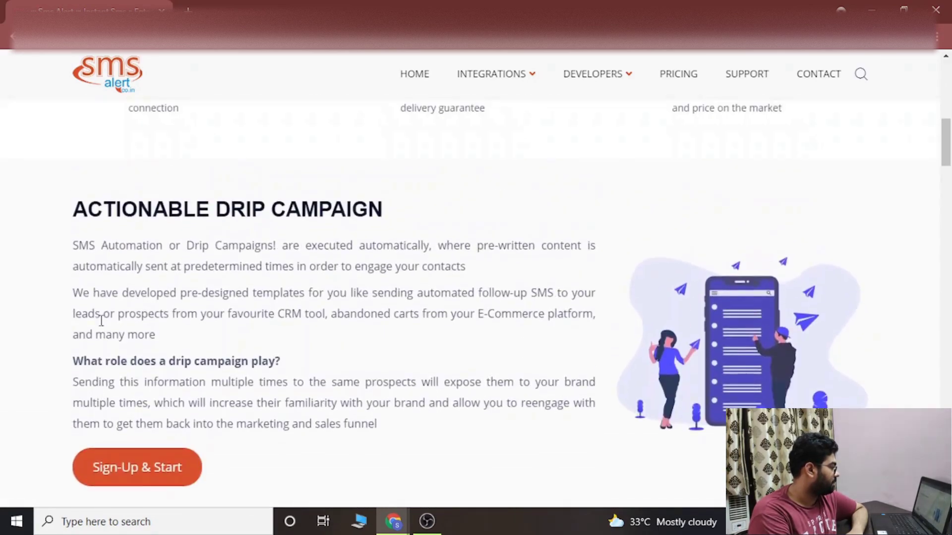
scroll(174, 285, "down", 3)
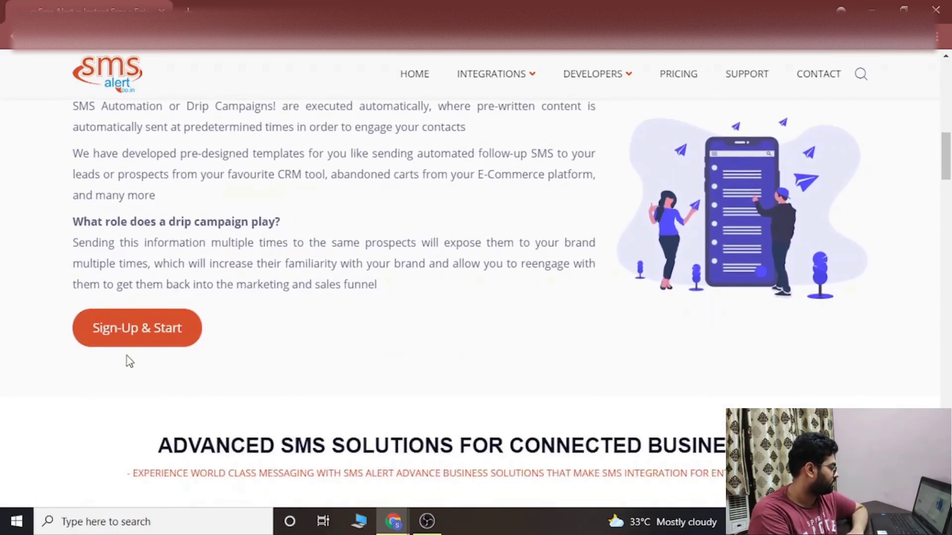
scroll(129, 360, "down", 8)
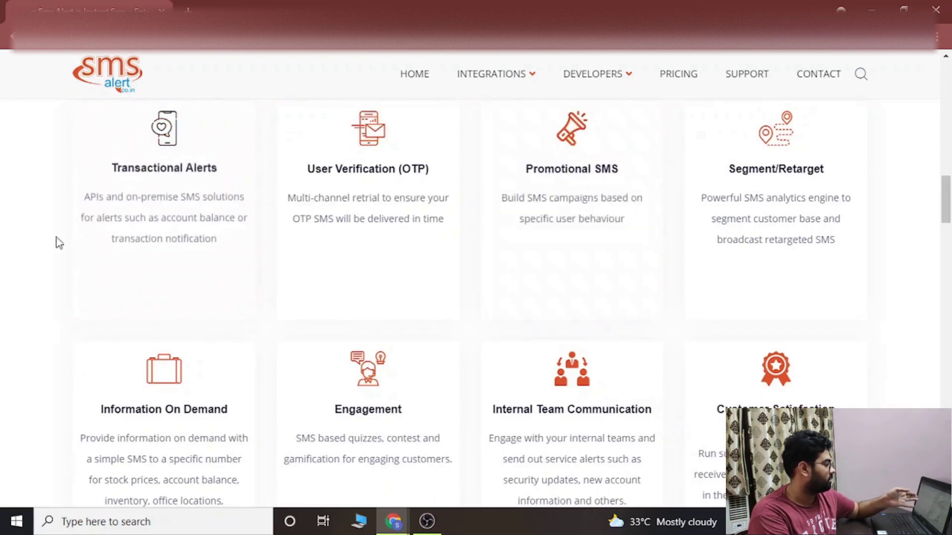
scroll(2, 291, "down", 14)
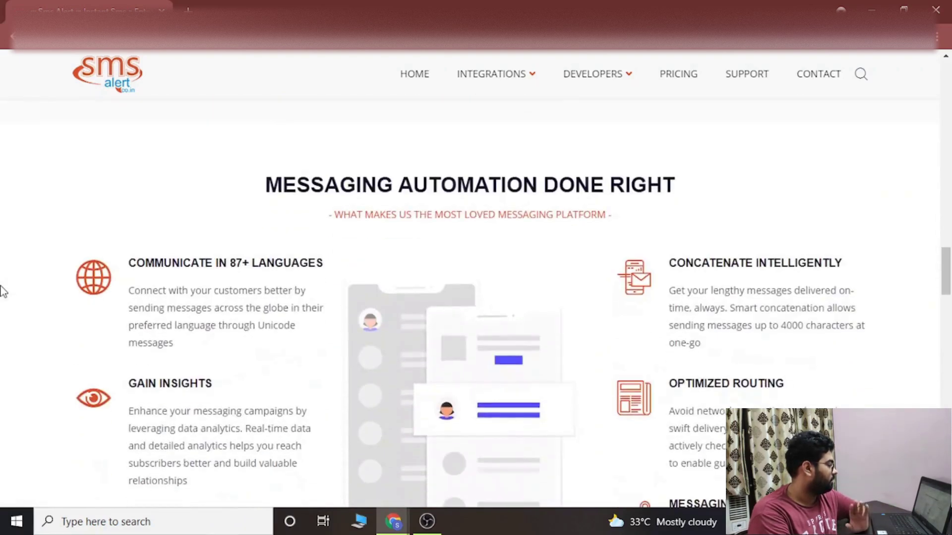
scroll(3, 291, "down", 3)
scroll(5, 292, "up", 2)
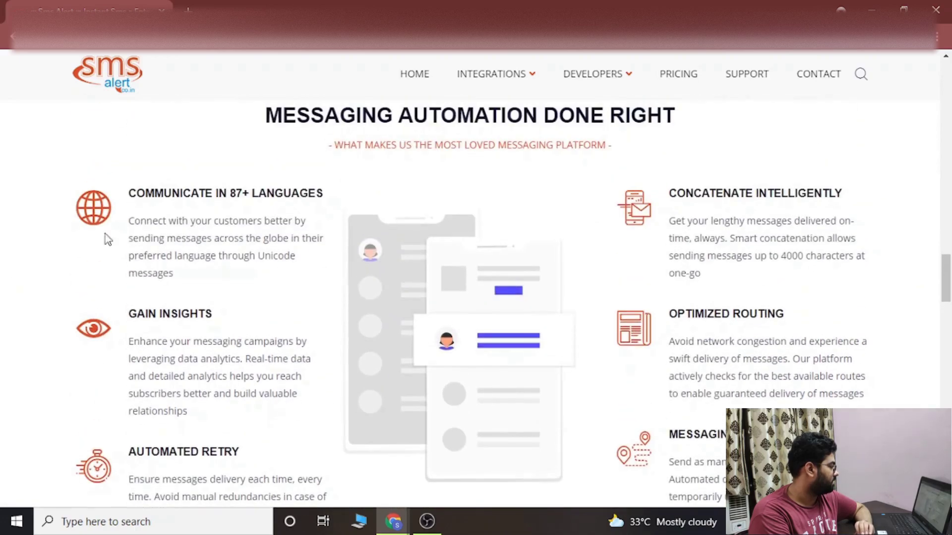
scroll(546, 397, "down", 3)
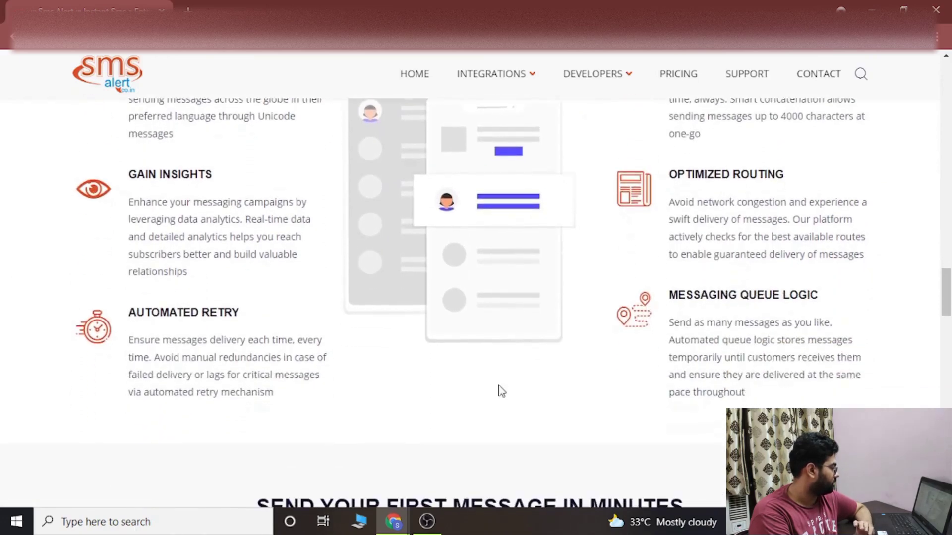
scroll(640, 324, "down", 8)
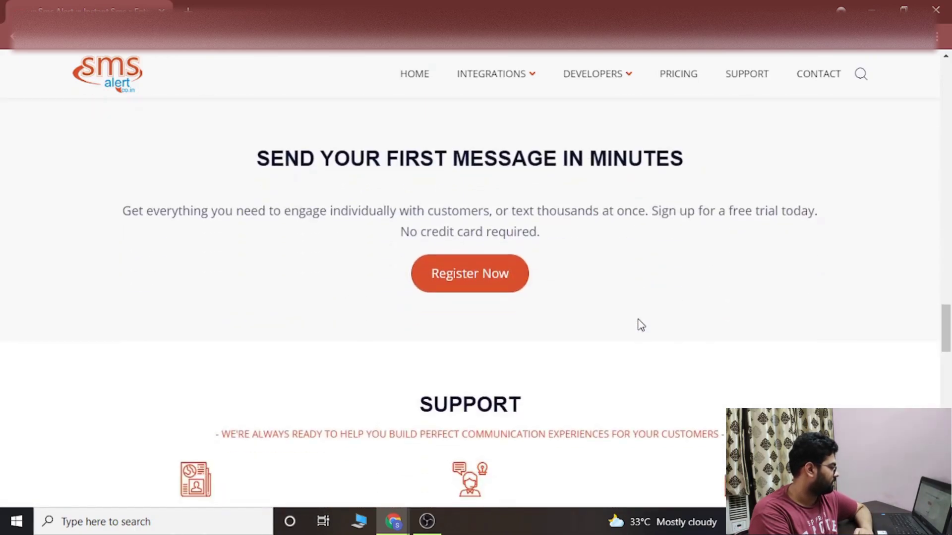
scroll(641, 324, "down", 5)
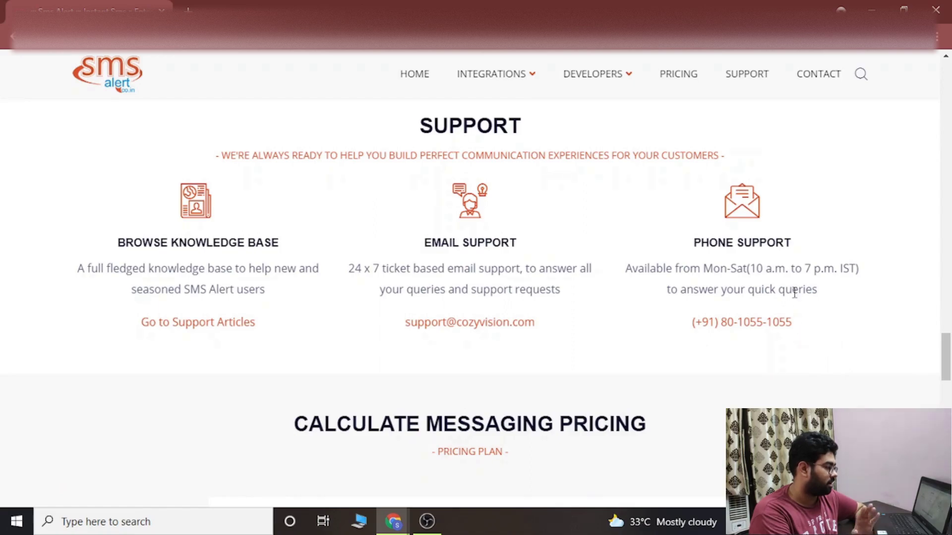
scroll(389, 368, "down", 6)
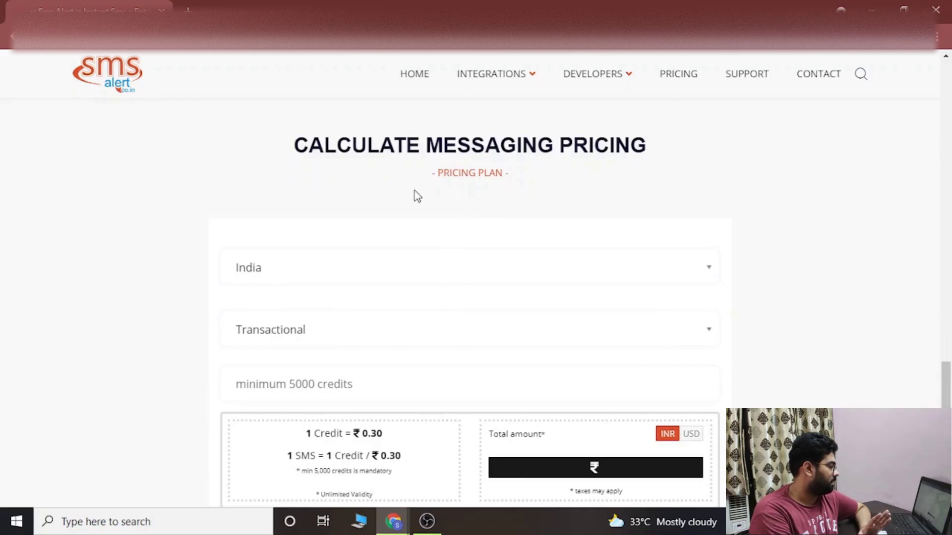
Calculate the price of the minimum 5000 transactional SMS credits for India, keeping the amount in INR
scroll(418, 197, "down", 1)
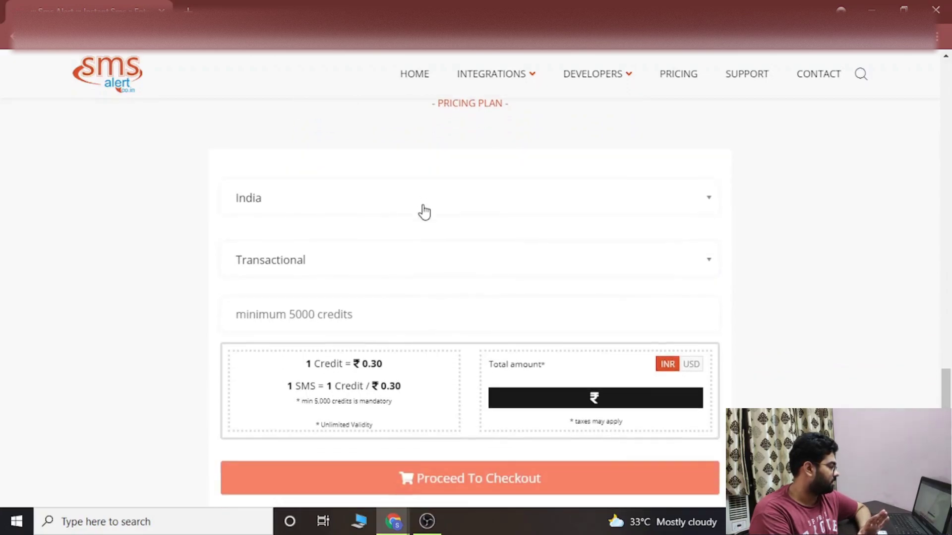
left_click(272, 277)
left_click(169, 277)
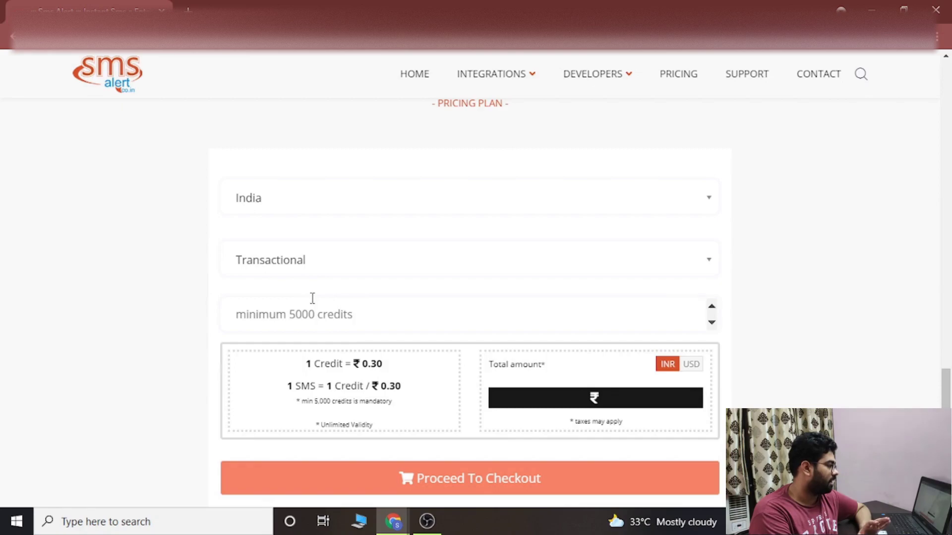
scroll(329, 302, "up", 1)
scroll(329, 302, "down", 1)
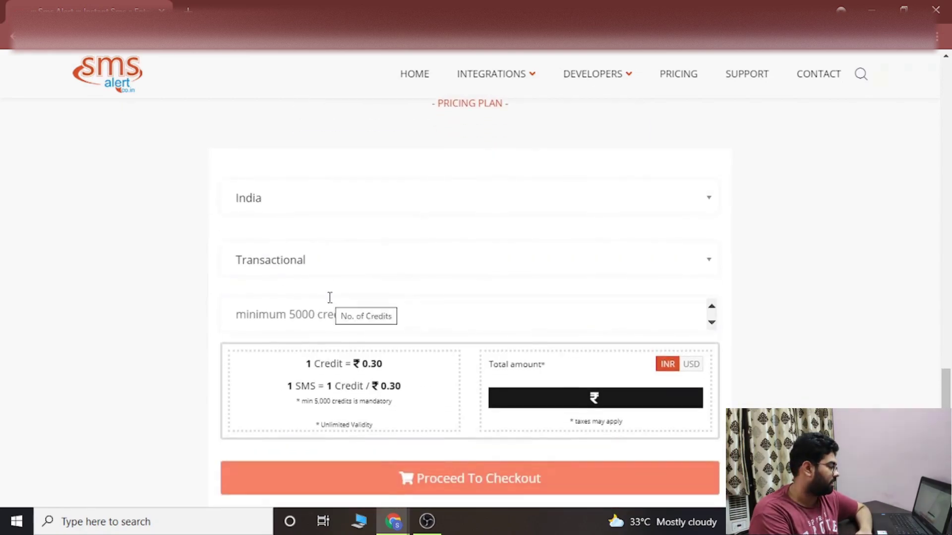
scroll(330, 297, "down", 1)
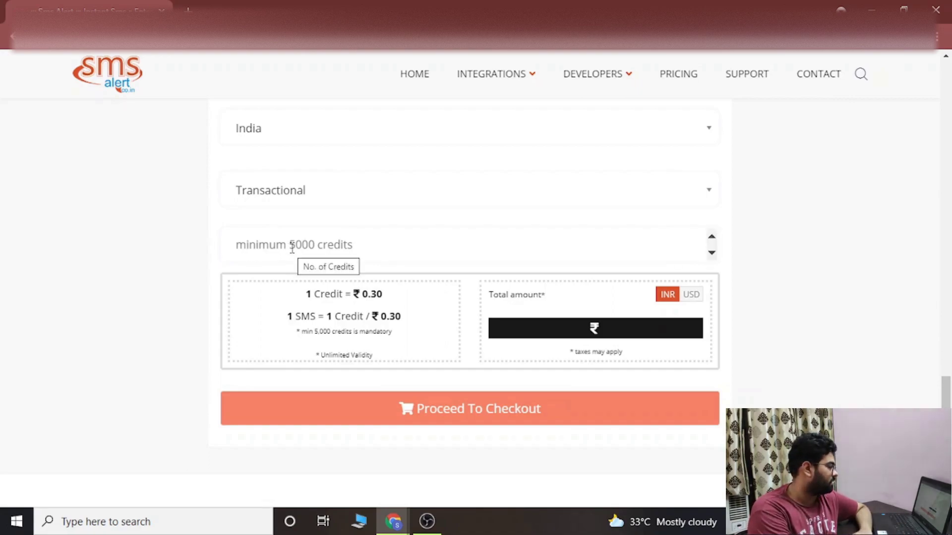
left_click(711, 237)
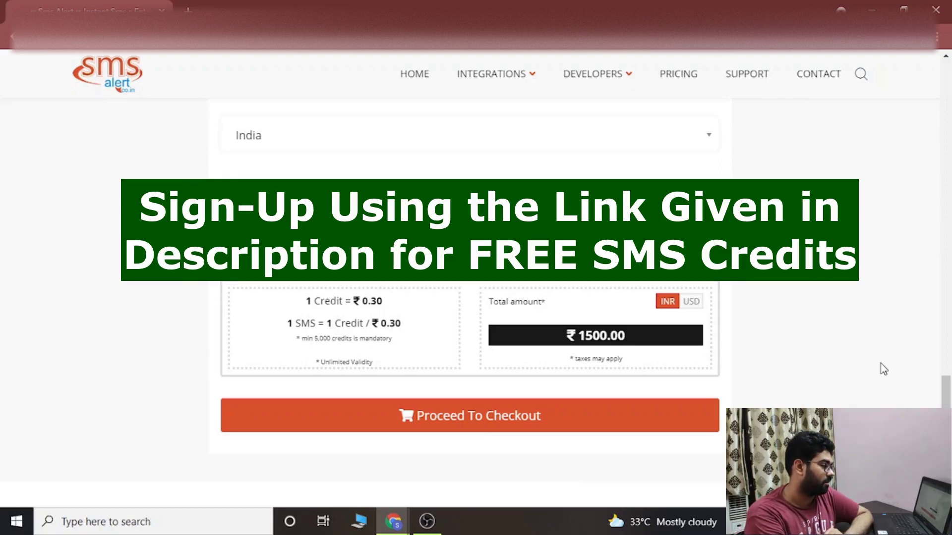
left_click_drag(946, 394, 947, 76)
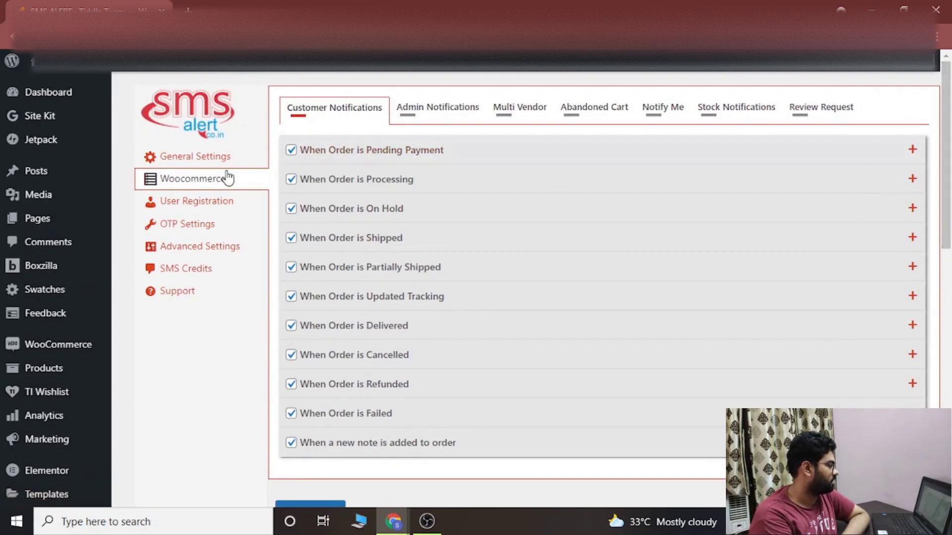
Examine the WooCommerce customer notification list and the message templates for the pending payment and updated tracking order statuses
left_click(423, 158)
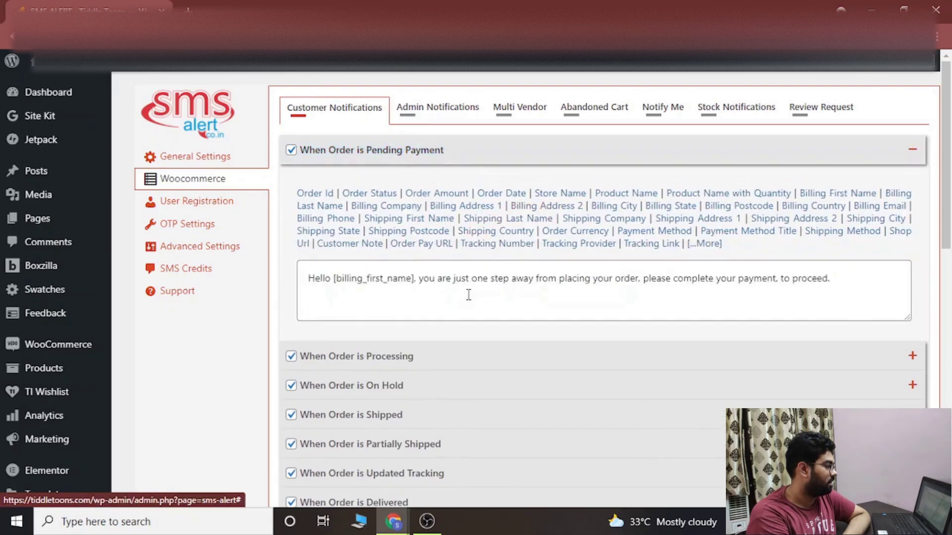
left_click(849, 287)
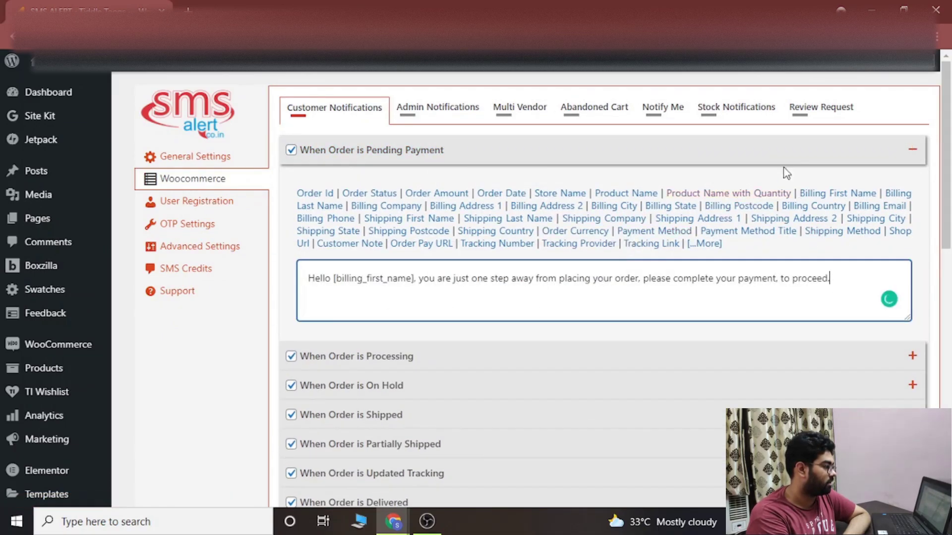
left_click(806, 160)
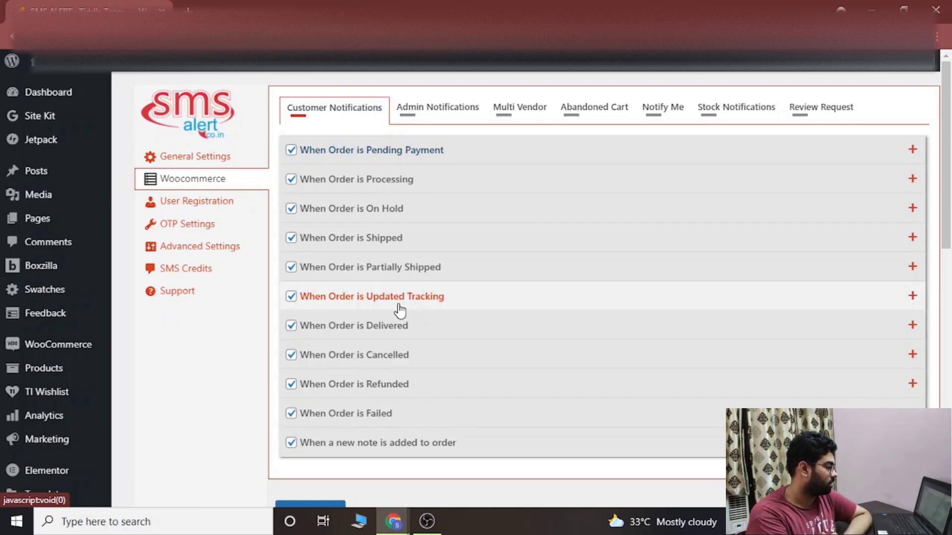
left_click(414, 293)
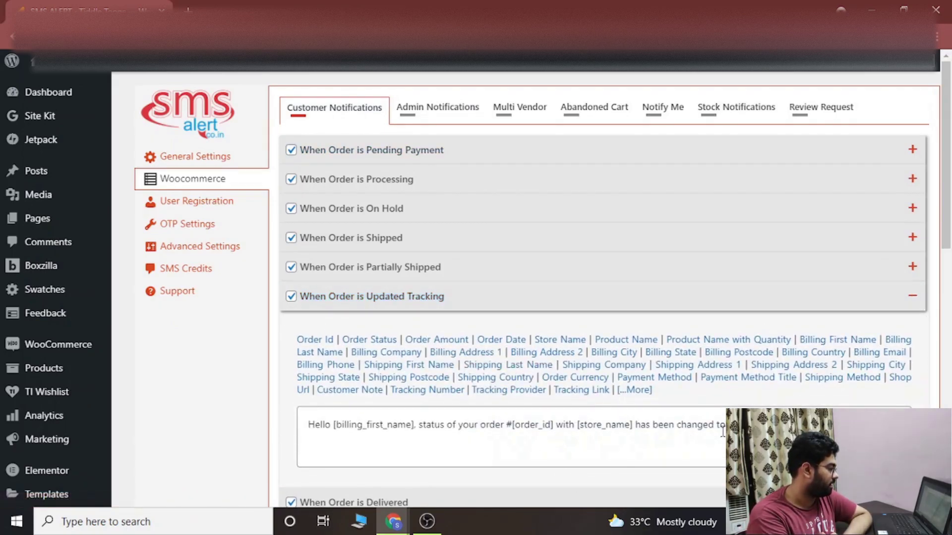
left_click(519, 303)
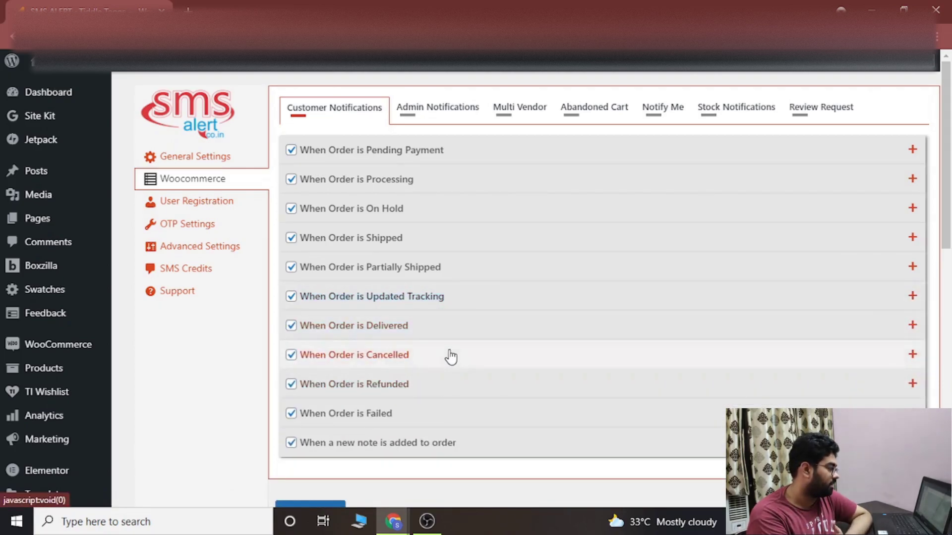
scroll(439, 423, "down", 2)
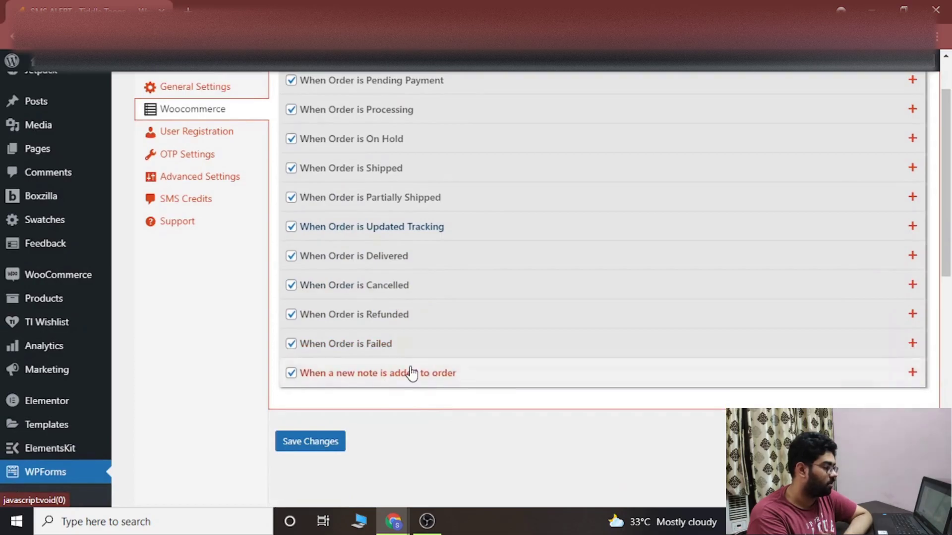
scroll(414, 374, "up", 2)
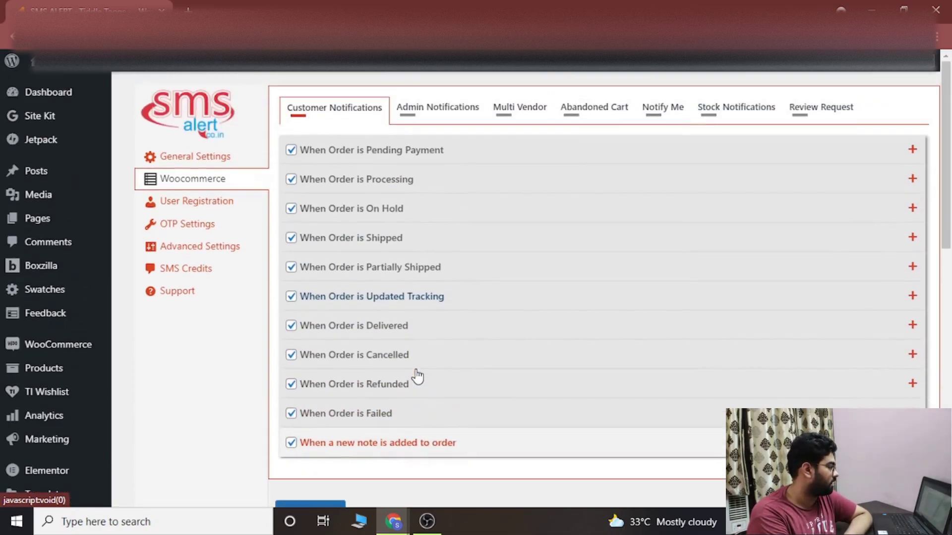
Review the WooCommerce settings for admin, multi-vendor, abandoned cart, Notify Me, stock and review request messages
left_click(443, 122)
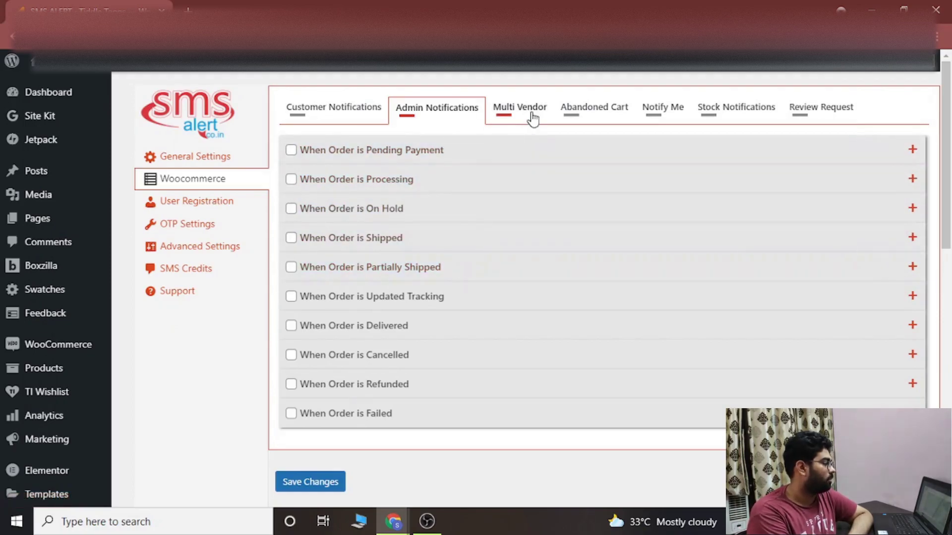
left_click(349, 108)
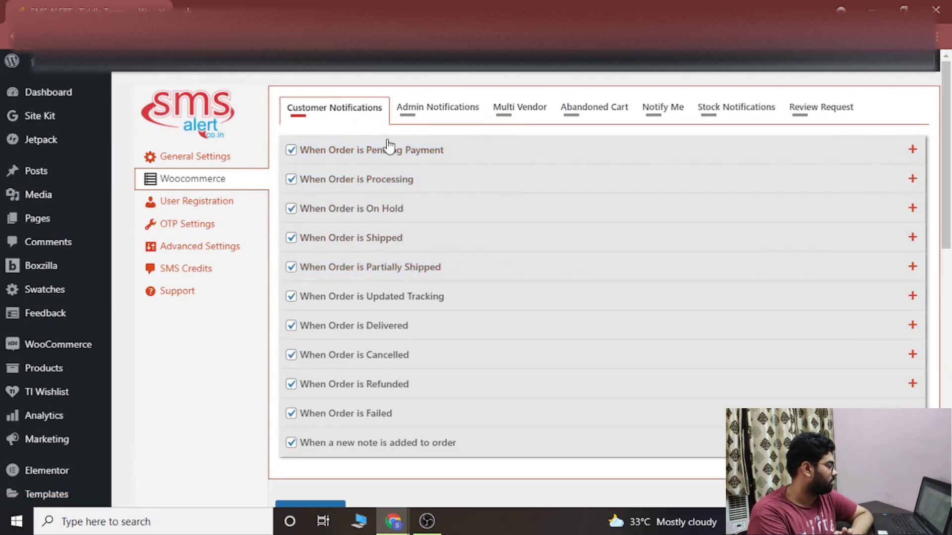
left_click(520, 119)
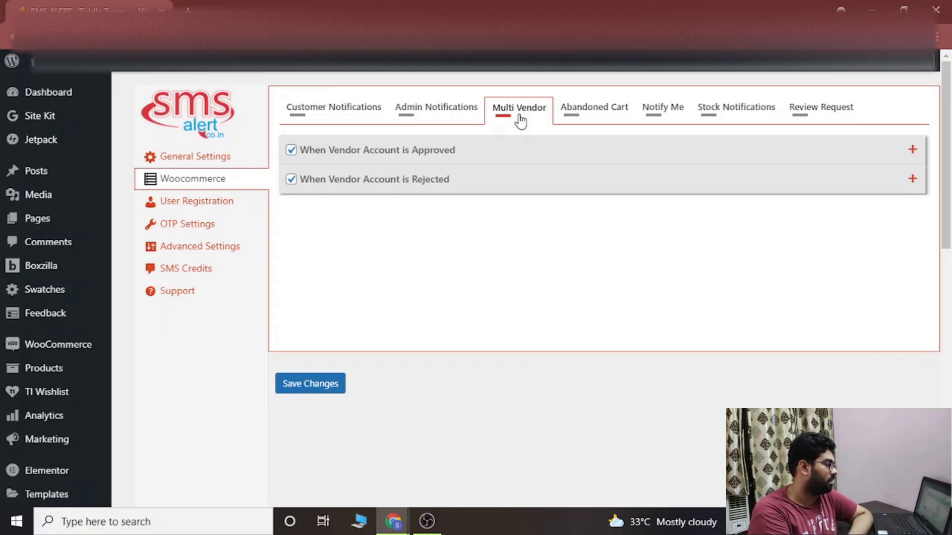
left_click(587, 114)
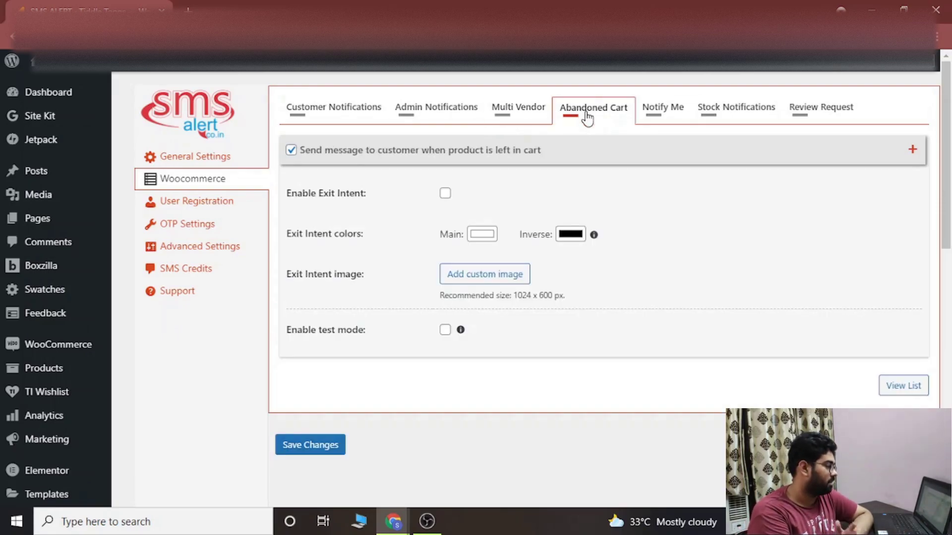
left_click(675, 118)
left_click(728, 122)
left_click(663, 120)
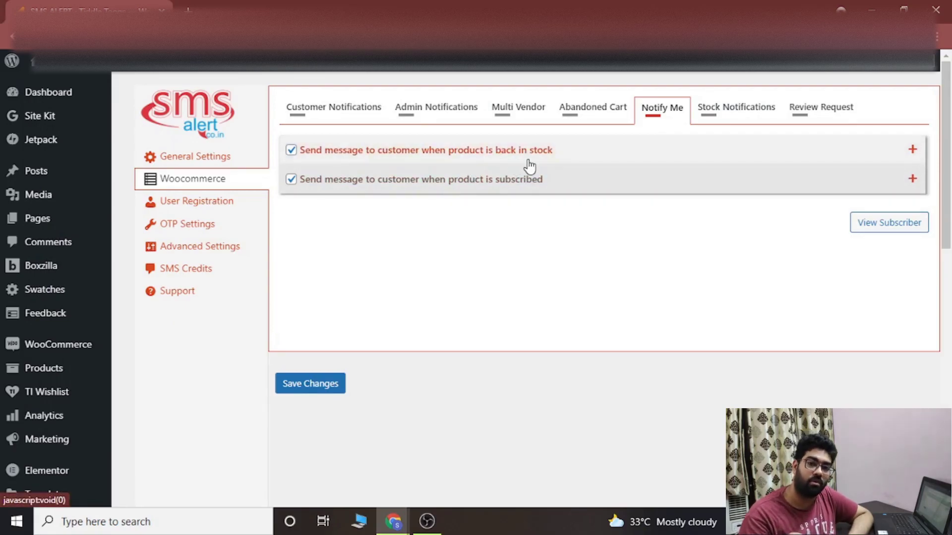
left_click(733, 112)
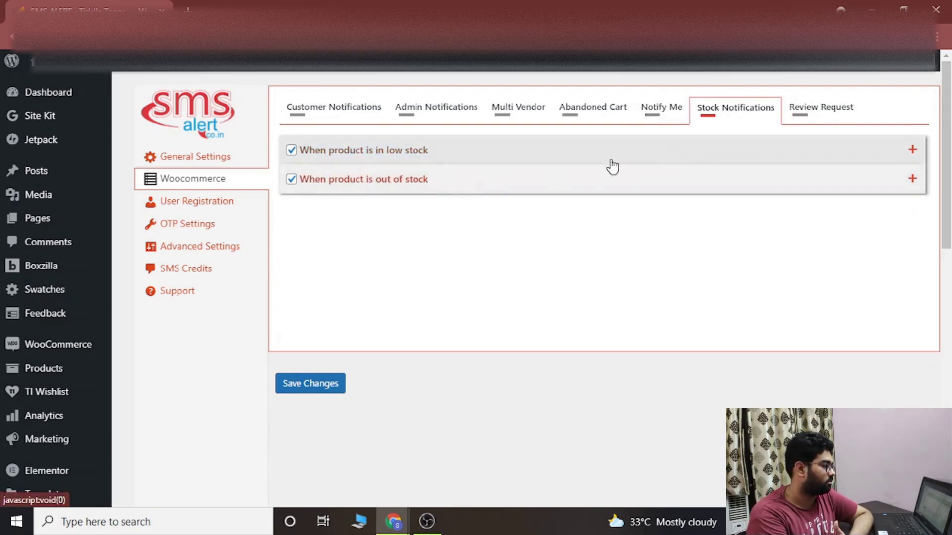
left_click(804, 116)
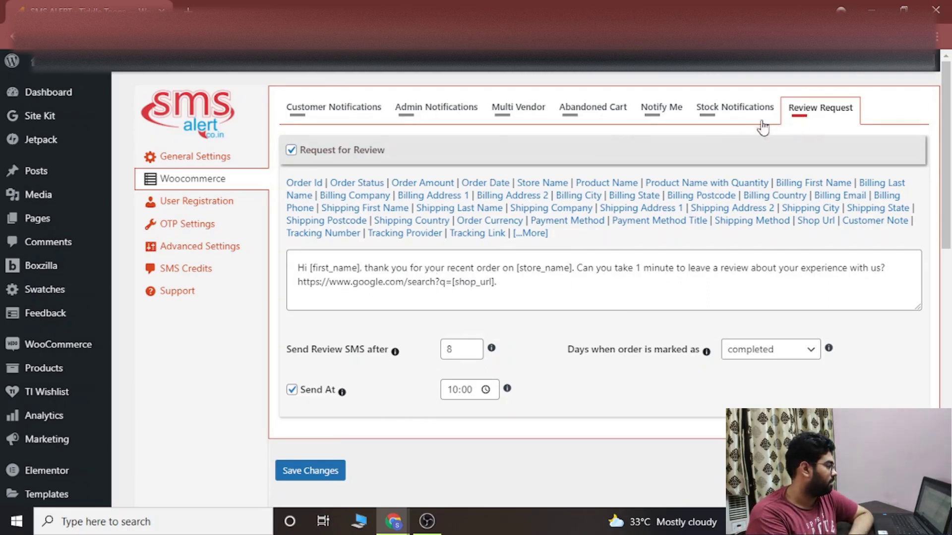
Review the sign-up and admin notifications for user registration and the OTP settings, including the OTP for Checkout options
left_click(222, 205)
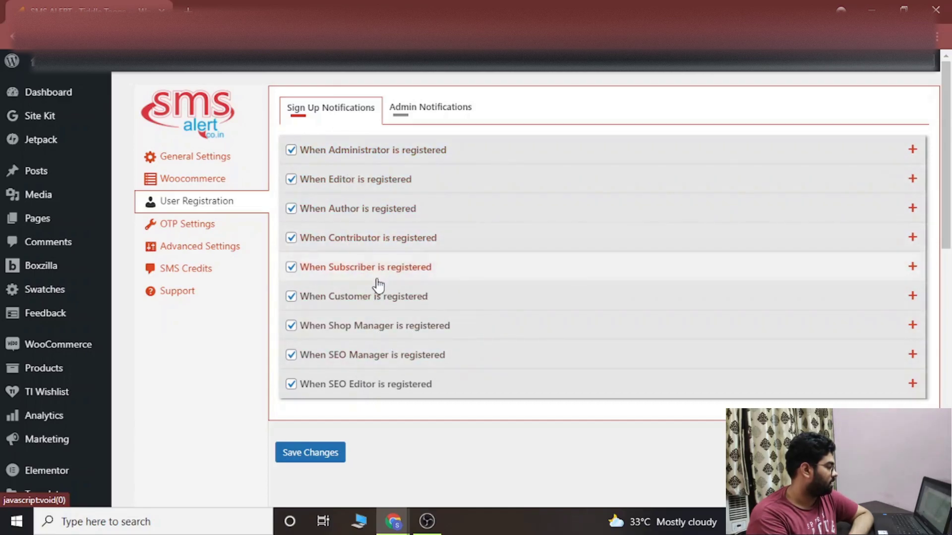
left_click(406, 110)
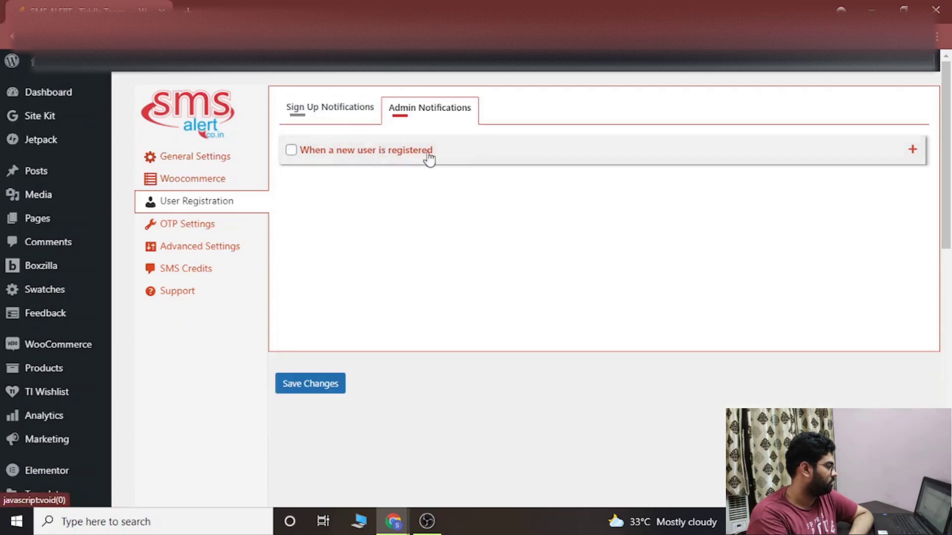
left_click(200, 226)
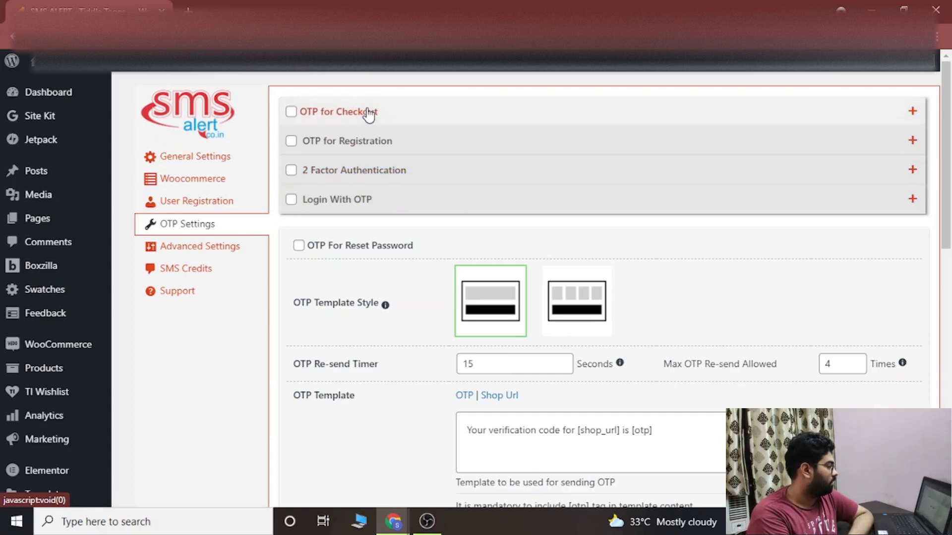
left_click(871, 119)
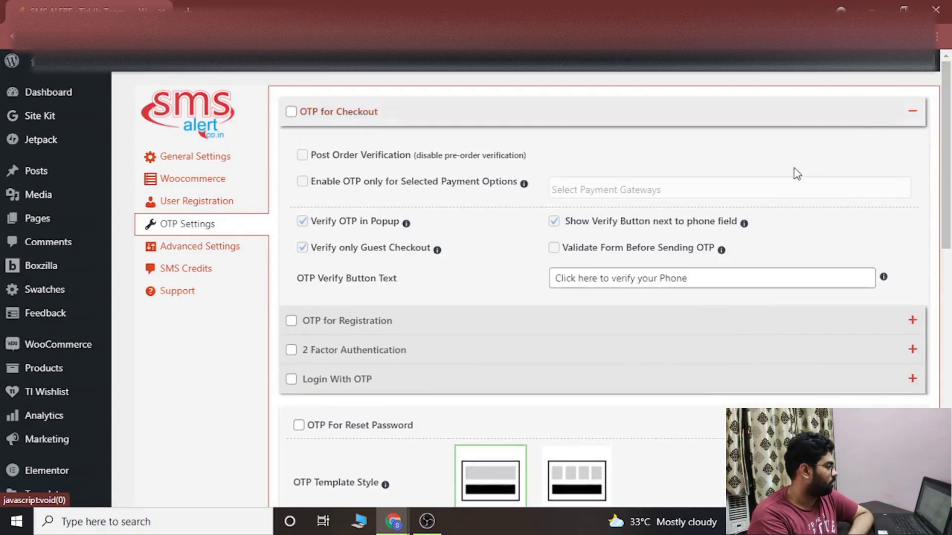
left_click(848, 114)
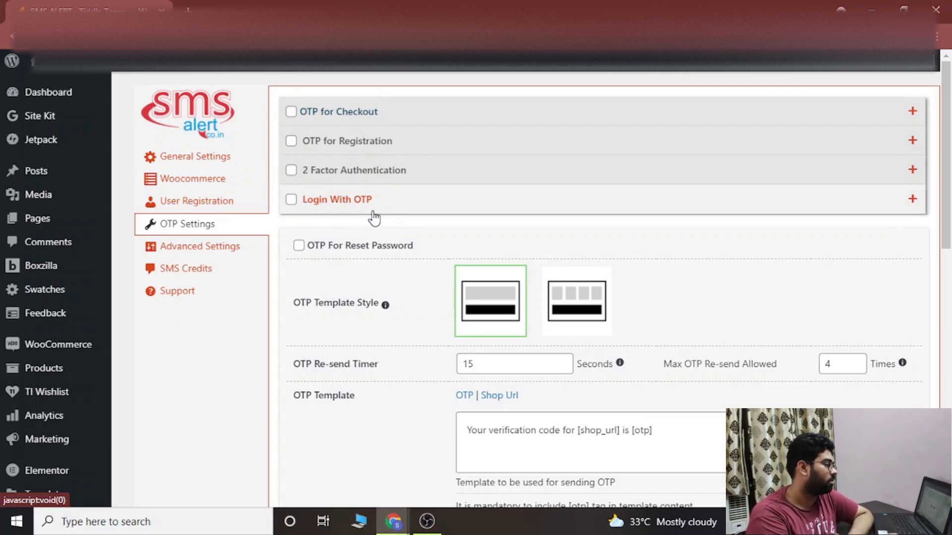
scroll(376, 219, "down", 3)
scroll(379, 216, "up", 3)
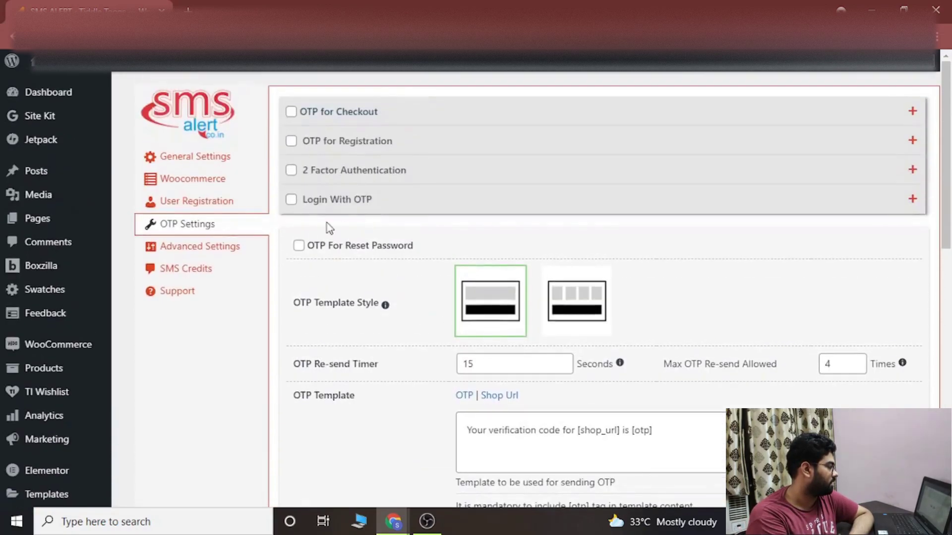
Check the plugin's remaining SMS credits and follow the link for purchasing more
left_click(191, 275)
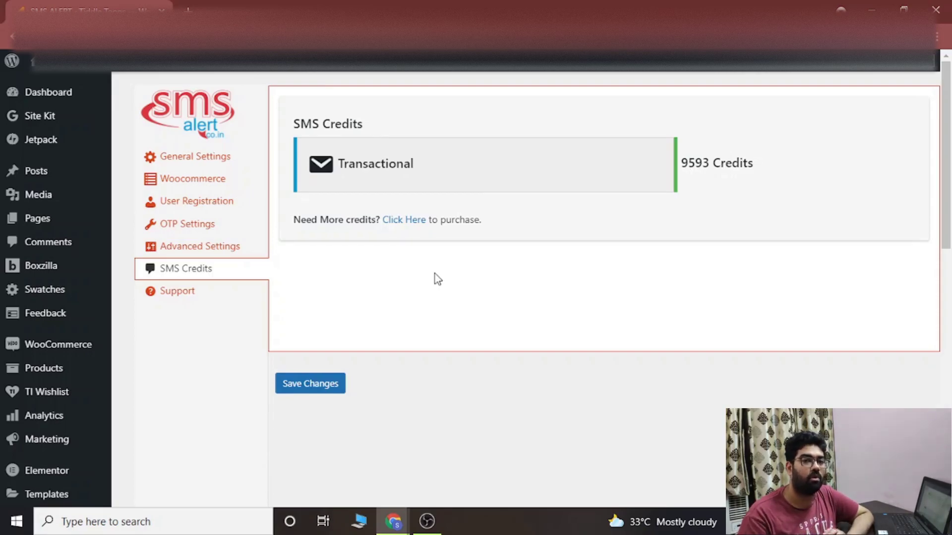
left_click(405, 221)
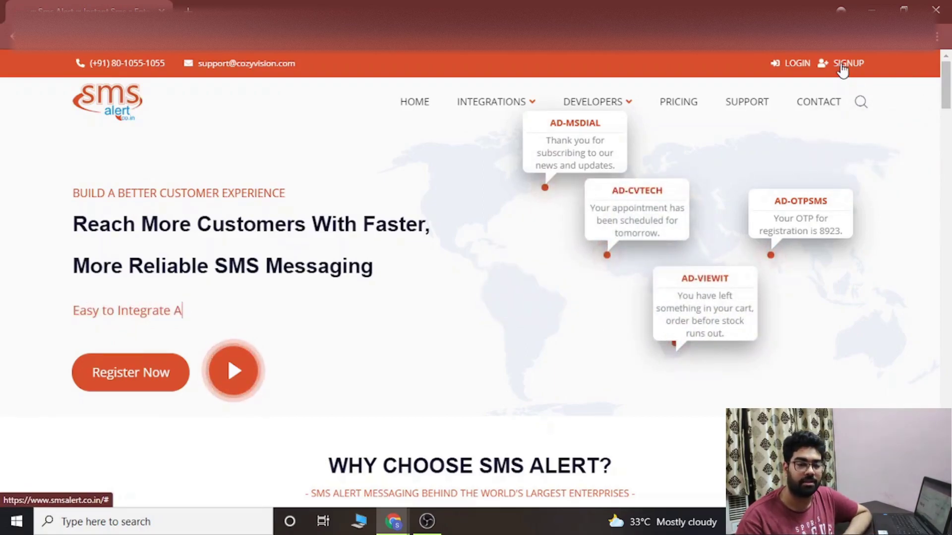
Log in to the SMS Alert account and look through the dashboard's credit usage summary and support options
left_click(794, 64)
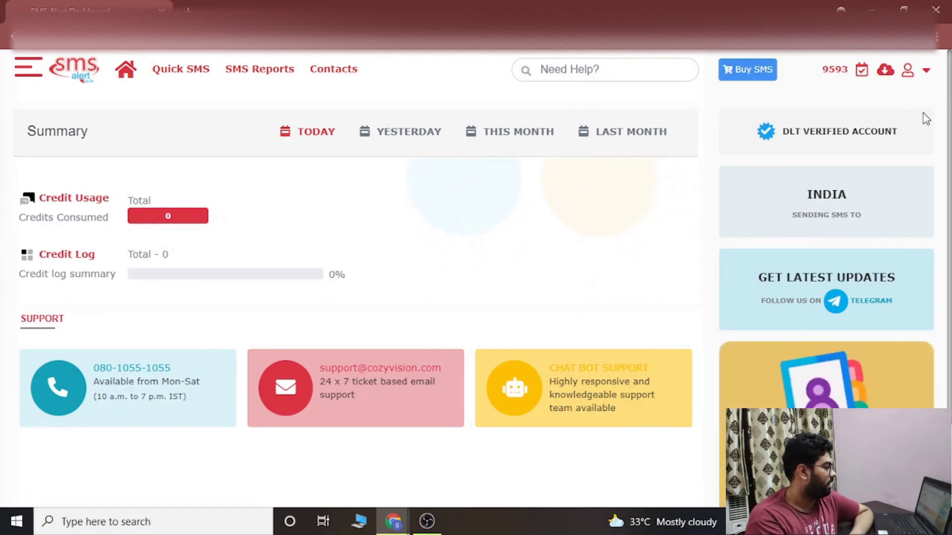
scroll(925, 119, "down", 2)
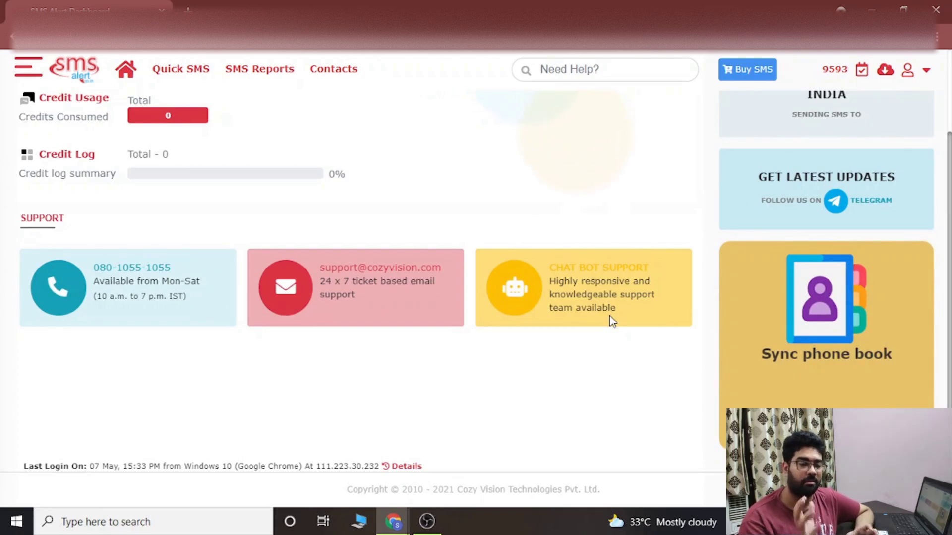
scroll(566, 255, "up", 2)
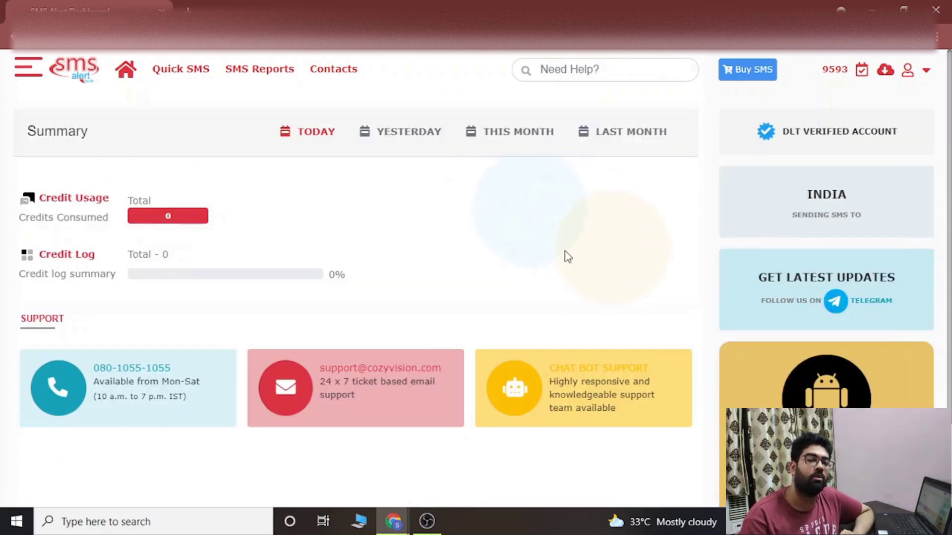